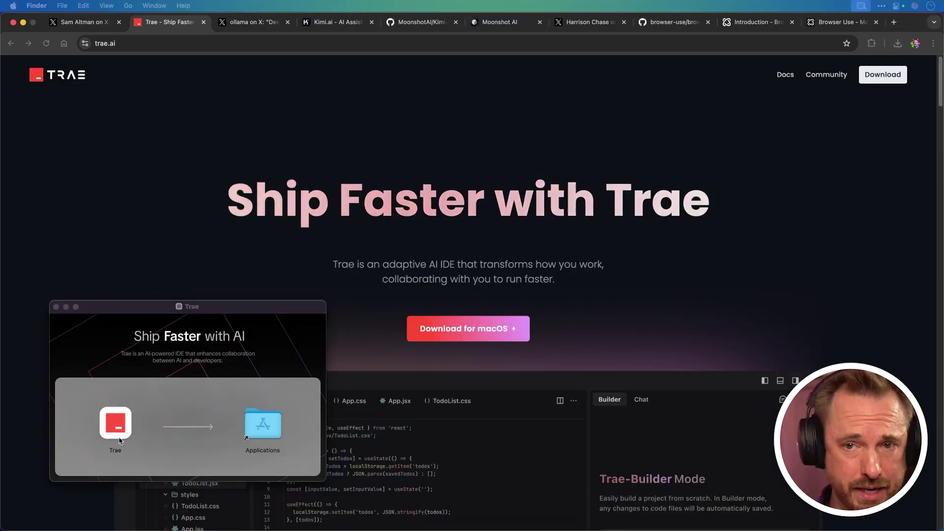
# Step: Drag the Trae icon into the Applications folder to install it
pyautogui.moveTo(116, 424); pyautogui.dragTo(262, 426)
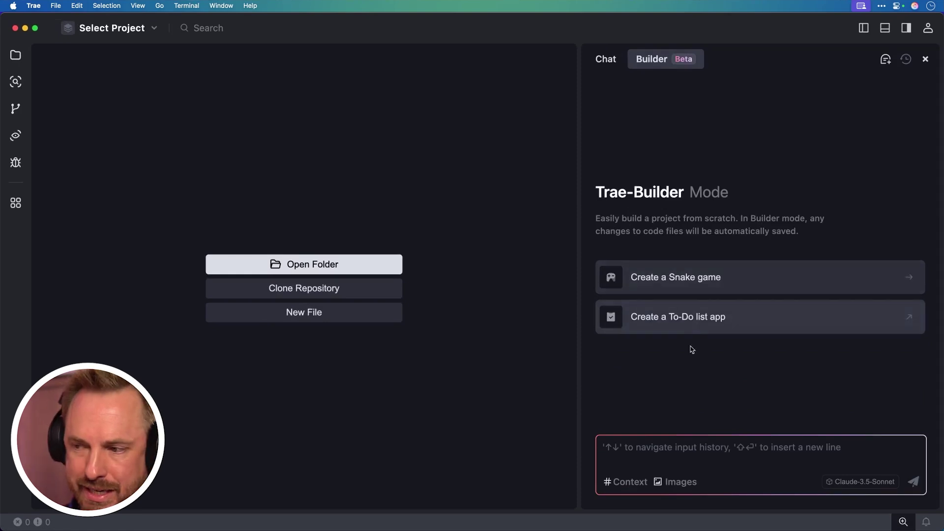
# Step: Ask the Builder to 'Create an Arkanoid game' and accept the generated index.html and game.js
pyautogui.click(663, 448)
pyautogui.write('Create an Arkanoid game')
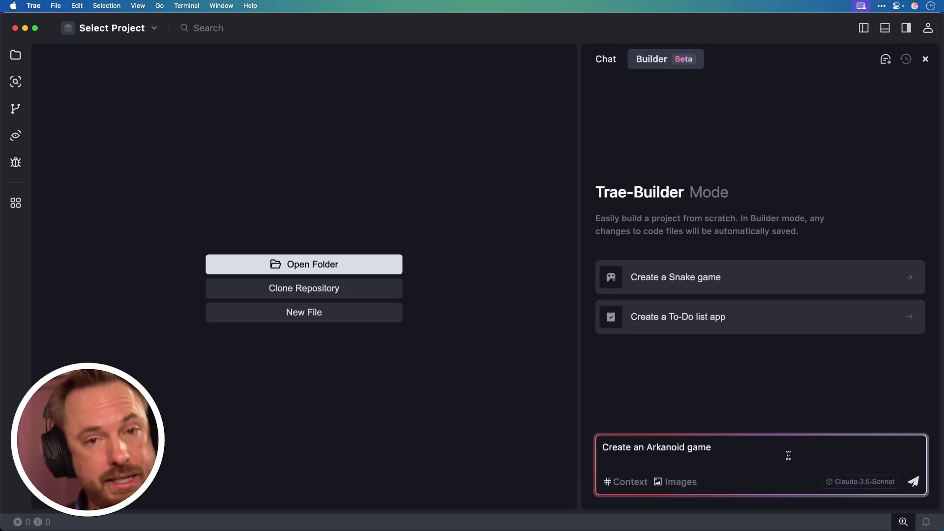
pyautogui.press('Return')
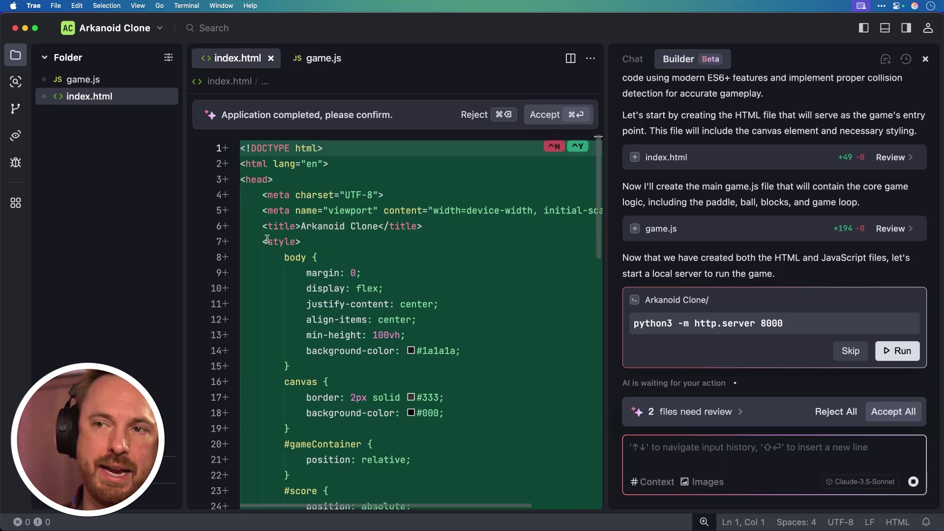
pyautogui.moveTo(104, 57)
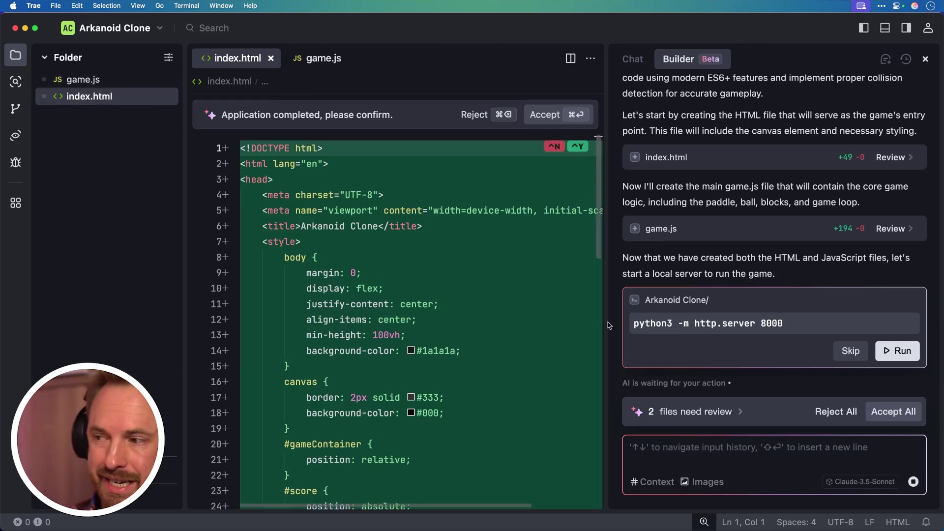
pyautogui.click(893, 412)
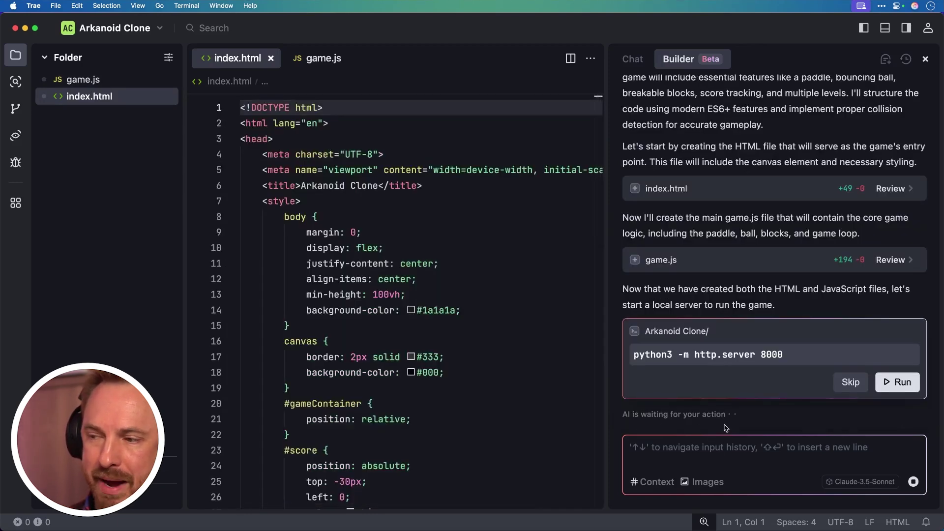
pyautogui.scroll(1, 730, 380)
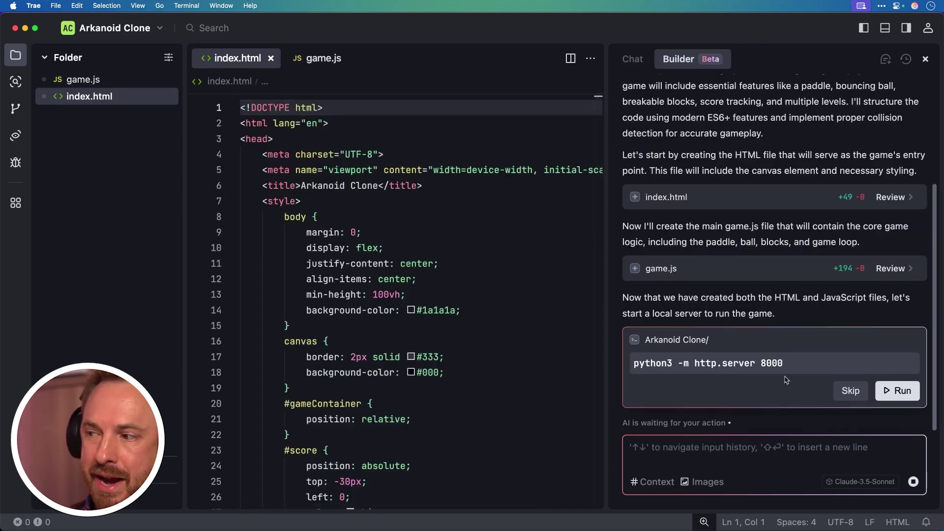
# Step: Start the python server and play the Arkanoid Clone at localhost:8000 with Space and arrow keys
pyautogui.click(897, 390)
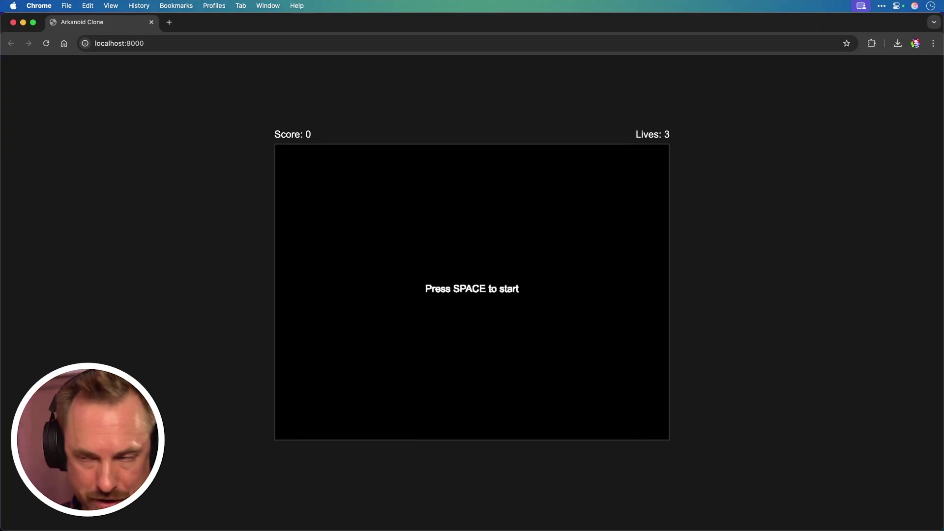
pyautogui.press('space')
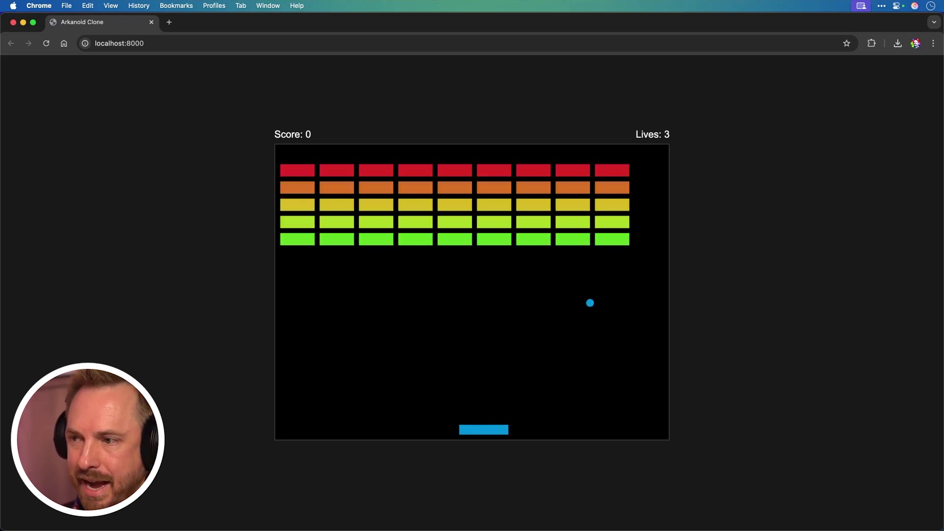
pyautogui.press('Right')
pyautogui.press('Right')
pyautogui.press('Left')
pyautogui.press('Left')
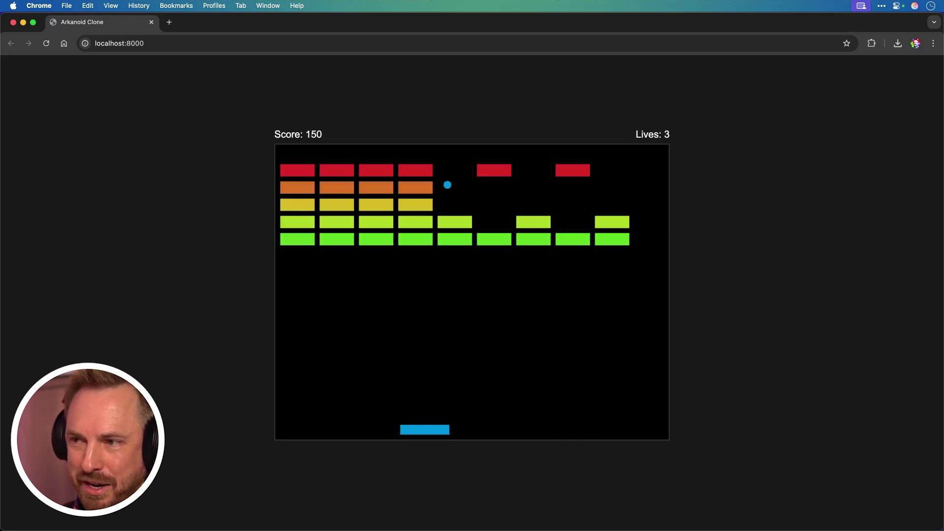
pyautogui.press('Left')
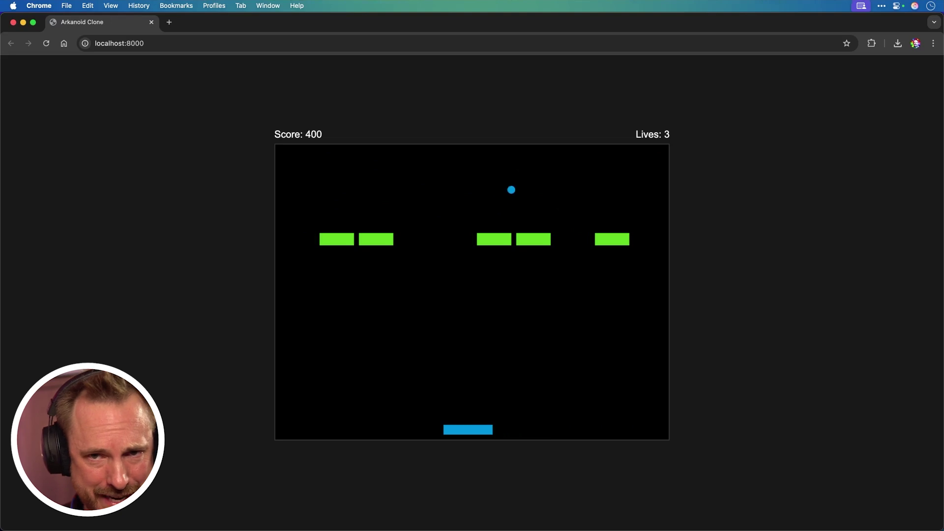
# Step: Switch back to Trae to review the fixed game.js code
pyautogui.press('super+Tab')
pyautogui.scroll(-10, 515, 192)
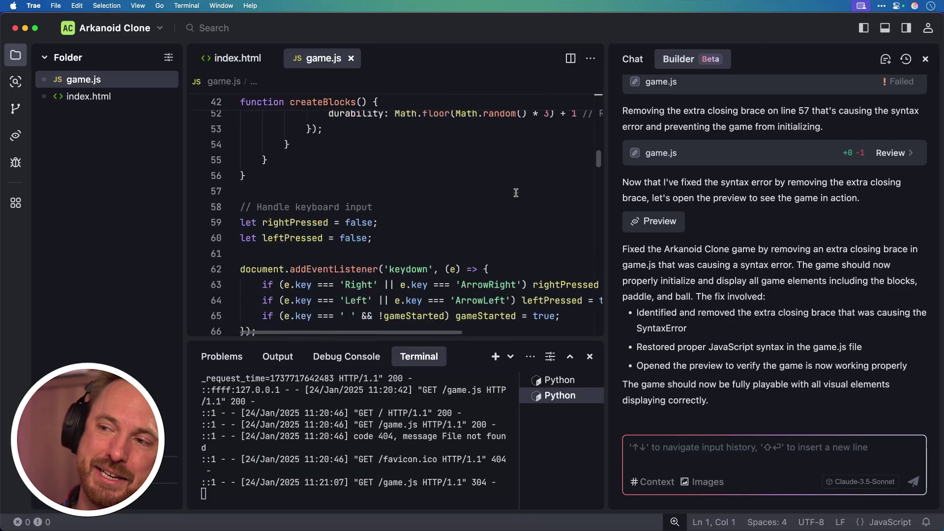
pyautogui.scroll(-5, 516, 192)
pyautogui.scroll(-5, 516, 192)
pyautogui.scroll(-3, 554, 203)
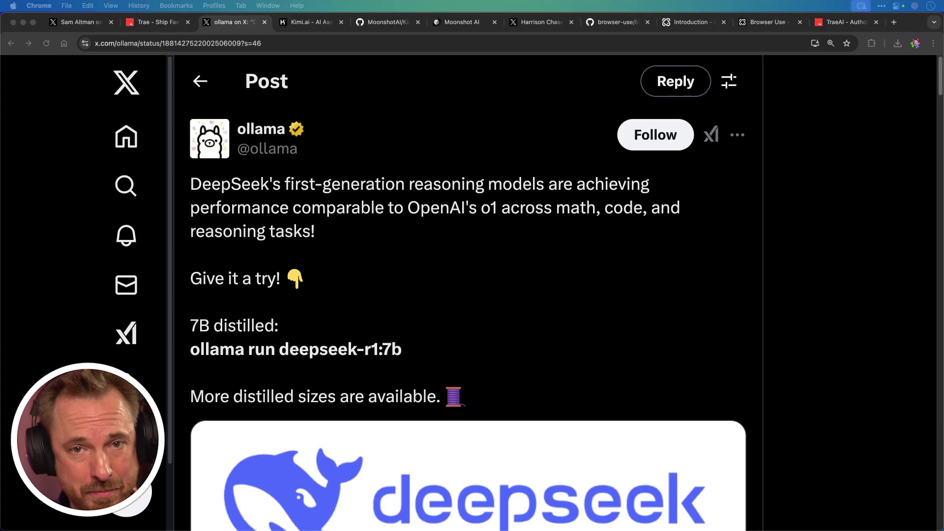
# Step: Resize Chrome to the left half, beside the Terminal running deepseek-r1:7b
pyautogui.moveTo(848, 98)
pyautogui.mouseDown()
pyautogui.moveTo(484, 90)
pyautogui.moveTo(479, 99)
pyautogui.mouseUp()
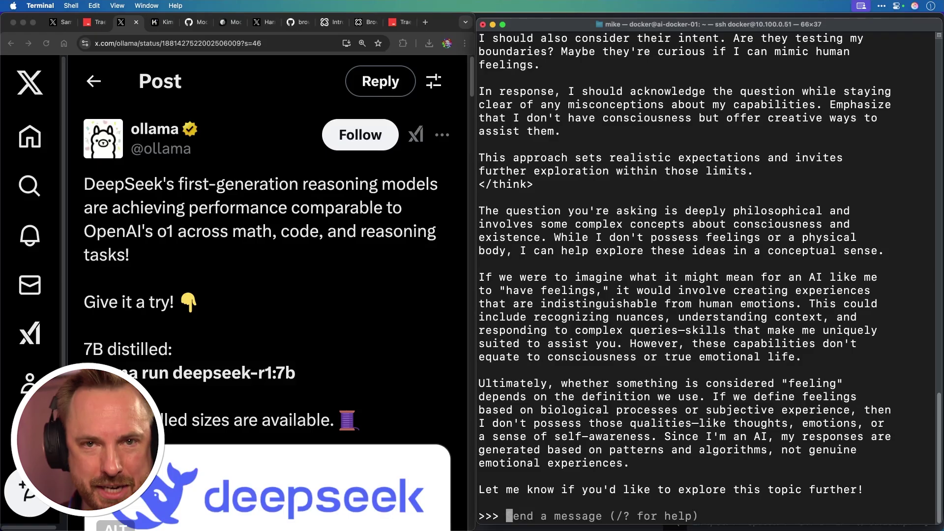
pyautogui.write('Which country will')
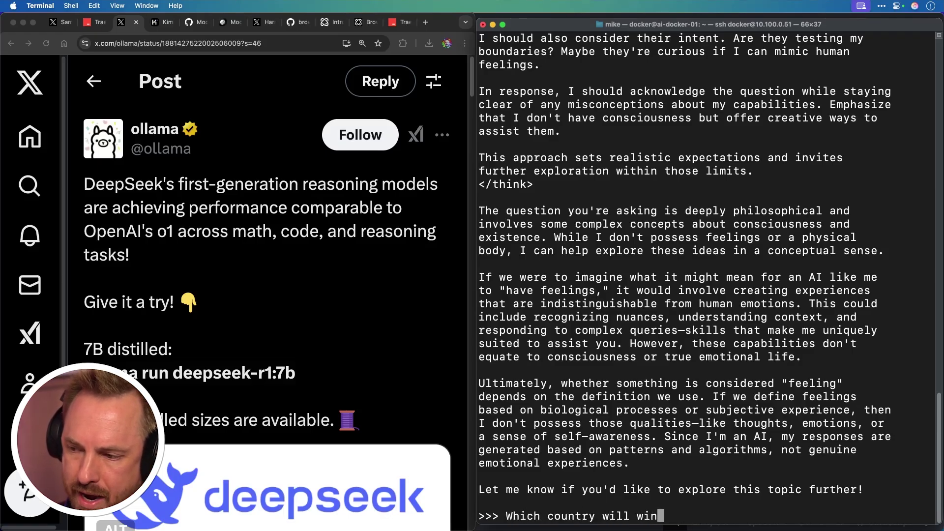
pyautogui.write(' with AI')
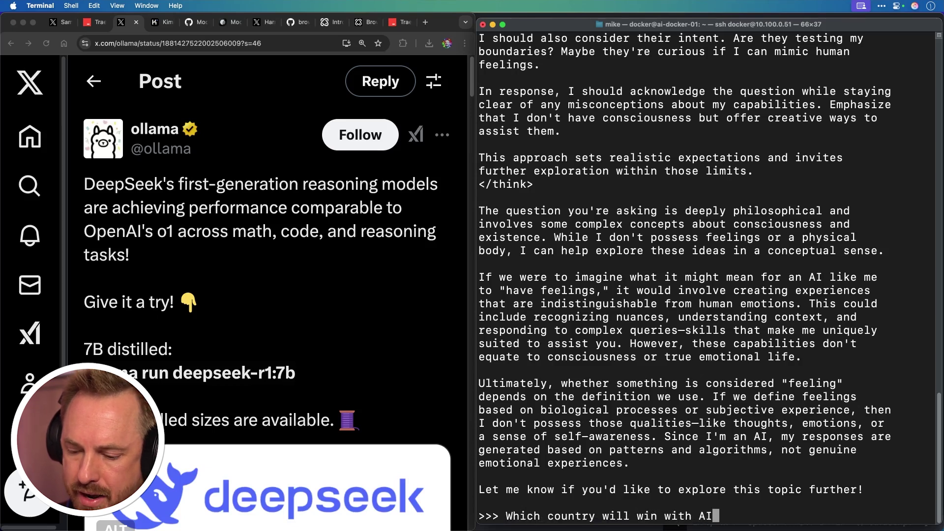
pyautogui.write('?')
# Step: Submit 'Which country will win with AI?' to the local DeepSeek model
pyautogui.press('Return')
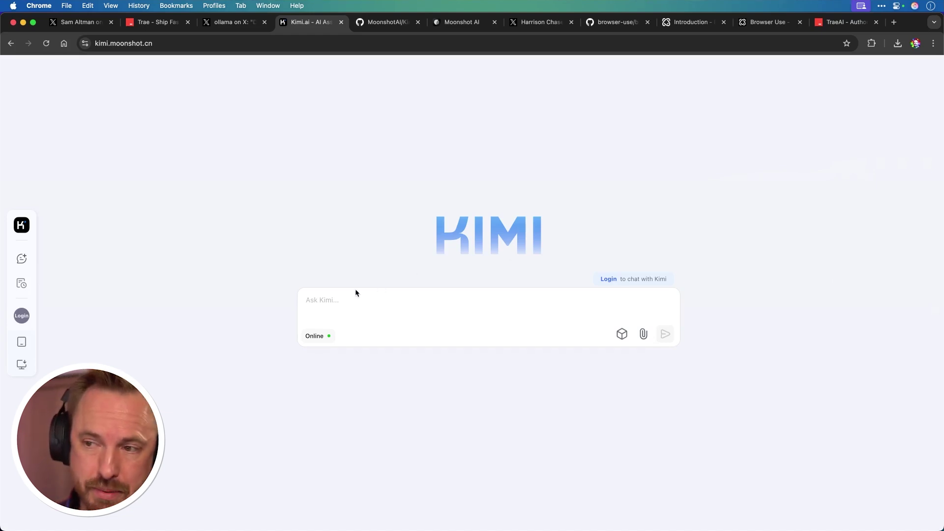
# Step: Paste the question about Trump's AI remarks this week into Kimi and send it
pyautogui.write('What did Donald Trump say about AI this week?')
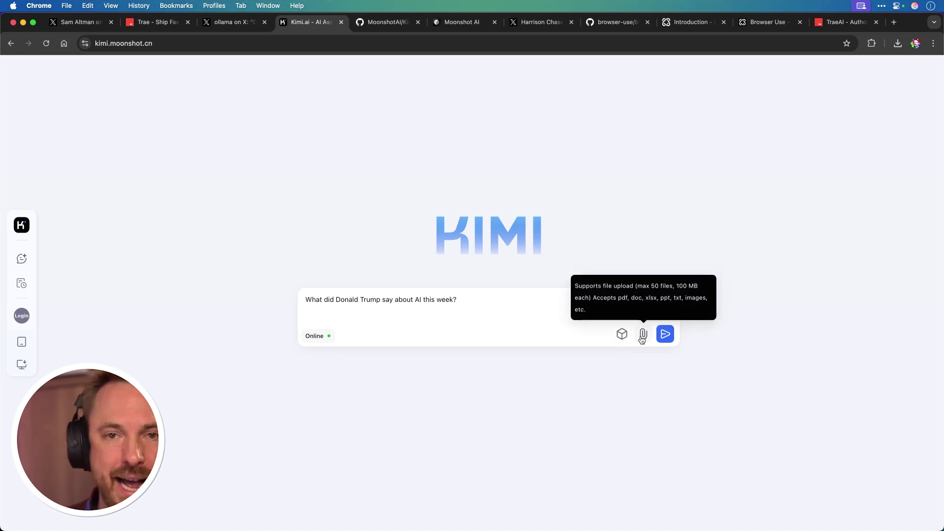
pyautogui.click(664, 334)
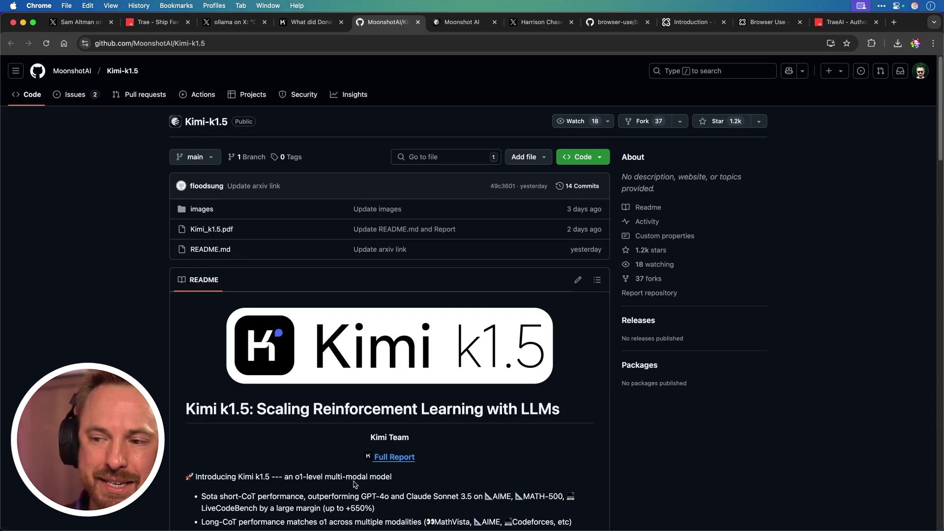
# Step: Highlight 'an o1-level multi-modal model' in the README, check Kimi's answer, then go to Moonshot AI
pyautogui.moveTo(295, 476); pyautogui.dragTo(353, 476)
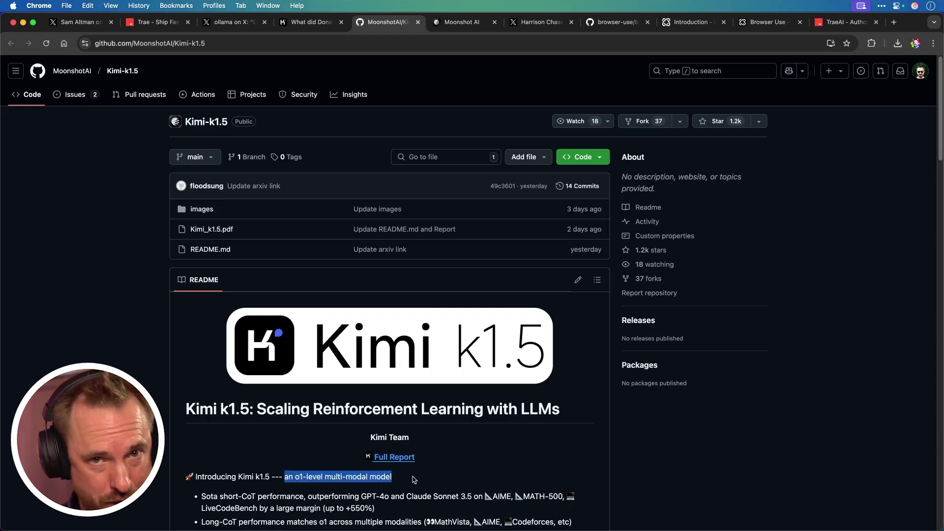
pyautogui.scroll(-8, 413, 479)
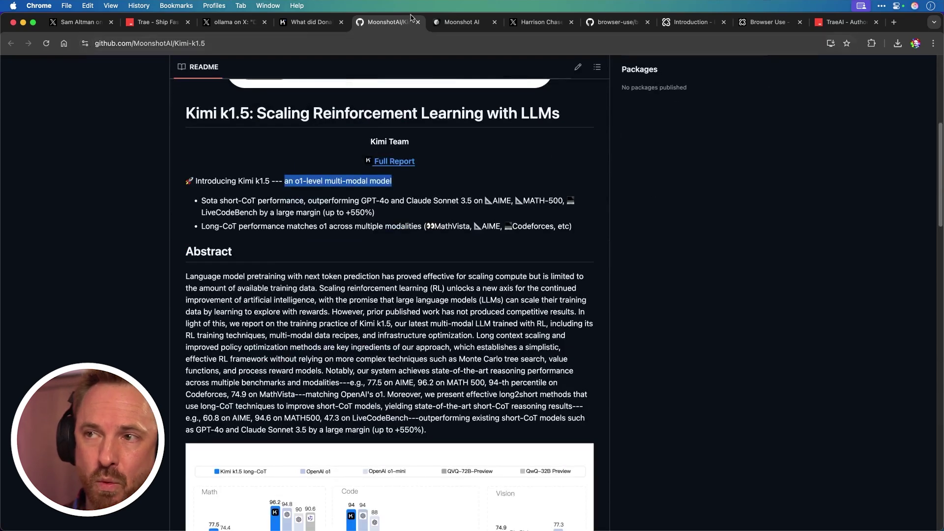
pyautogui.click(310, 22)
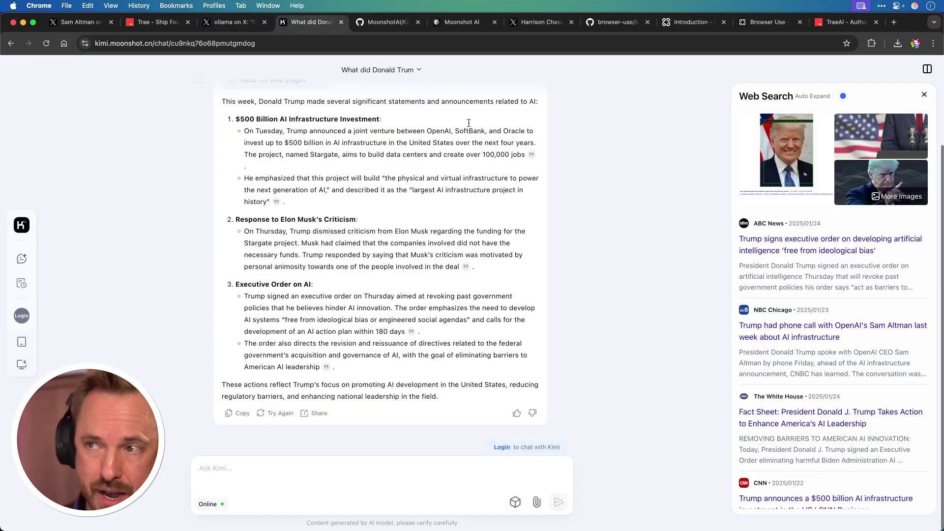
pyautogui.click(380, 22)
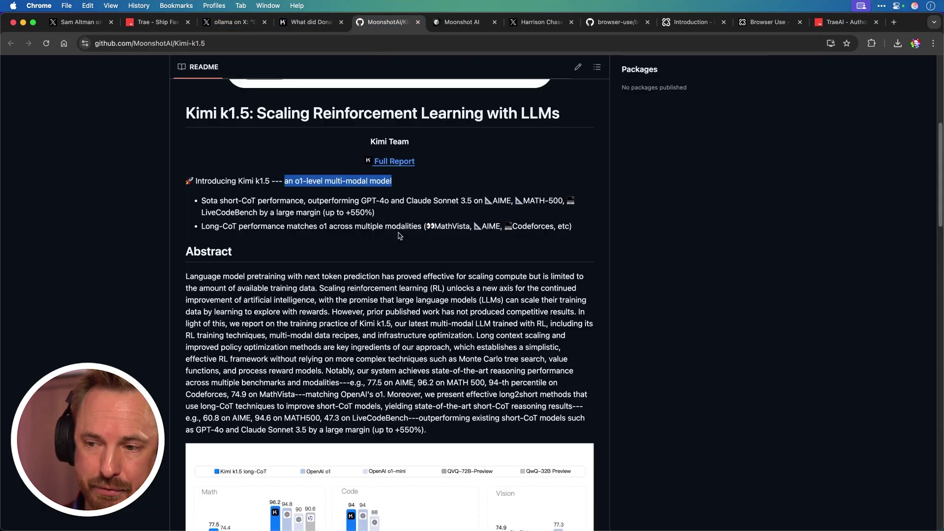
pyautogui.scroll(-8, 399, 235)
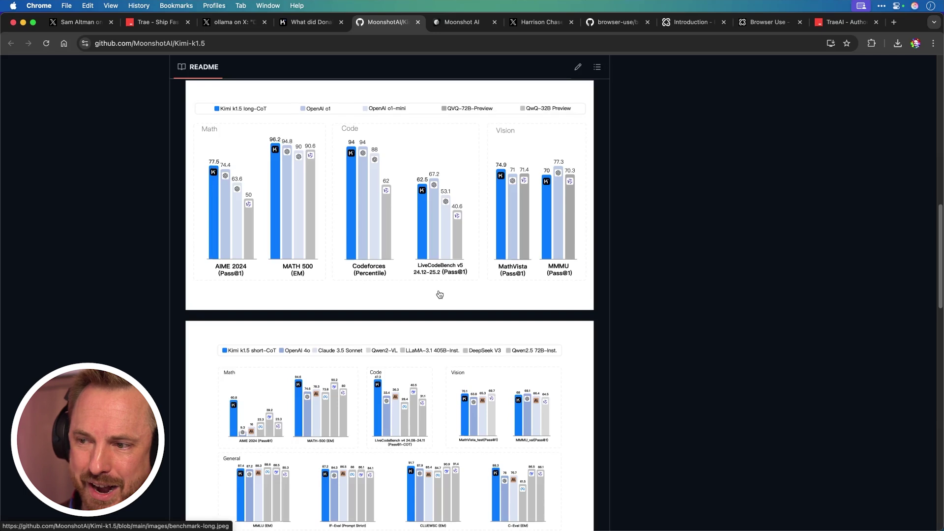
pyautogui.scroll(-1, 440, 294)
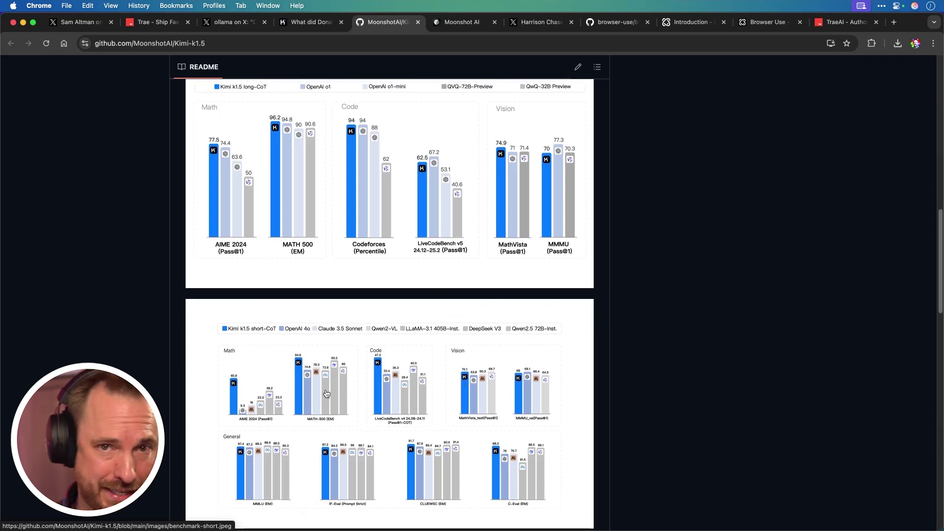
pyautogui.scroll(-1, 326, 393)
pyautogui.scroll(-1, 326, 393)
pyautogui.scroll(-1, 326, 393)
pyautogui.scroll(-8, 327, 393)
pyautogui.scroll(-5, 326, 393)
pyautogui.scroll(-3, 327, 394)
pyautogui.scroll(-2, 327, 393)
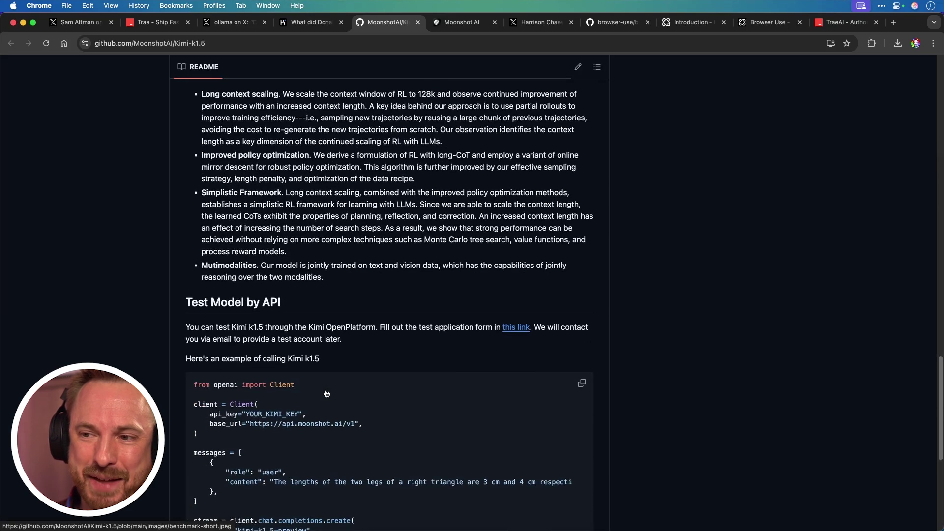
pyautogui.scroll(-2, 327, 393)
pyautogui.scroll(-1, 327, 393)
pyautogui.scroll(-1, 327, 393)
pyautogui.scroll(-1, 327, 393)
pyautogui.scroll(-1, 327, 393)
pyautogui.scroll(-1, 327, 393)
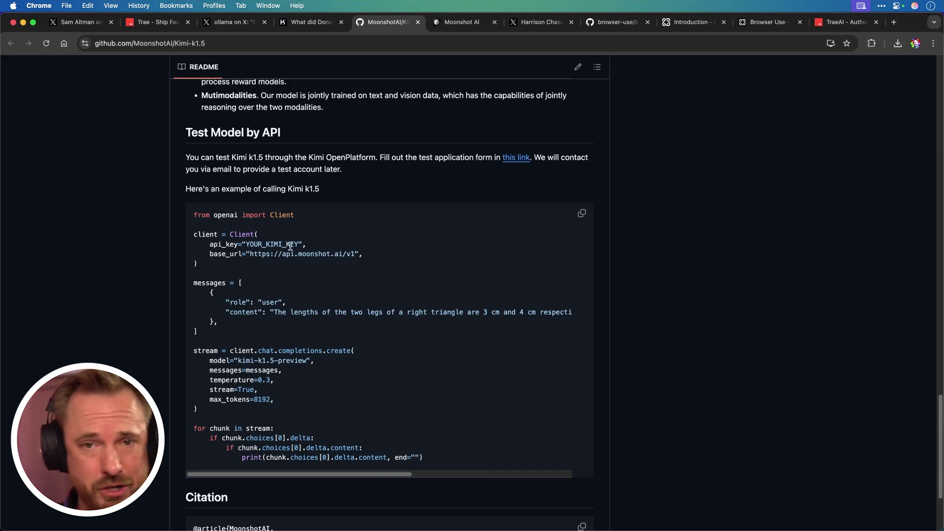
pyautogui.click(460, 21)
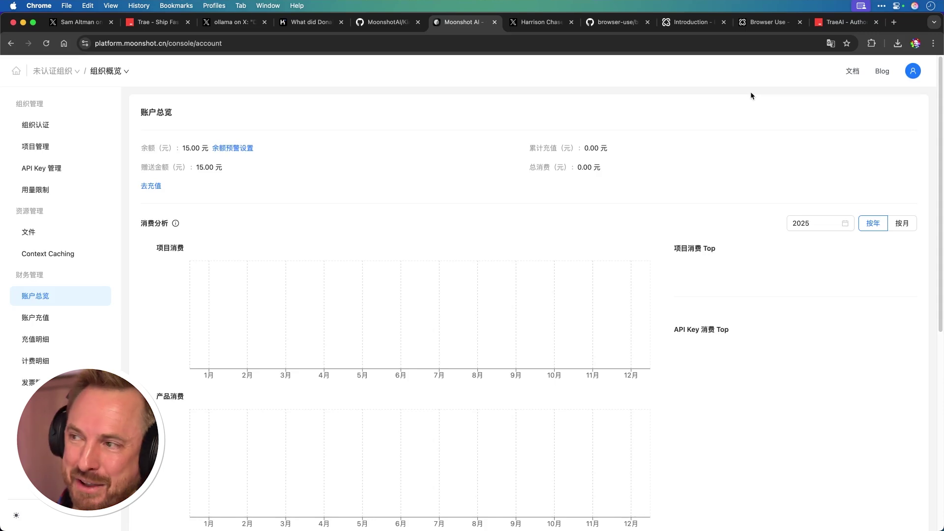
# Step: Translate the Moonshot console into English and go to API Key Management
pyautogui.press('super+l')
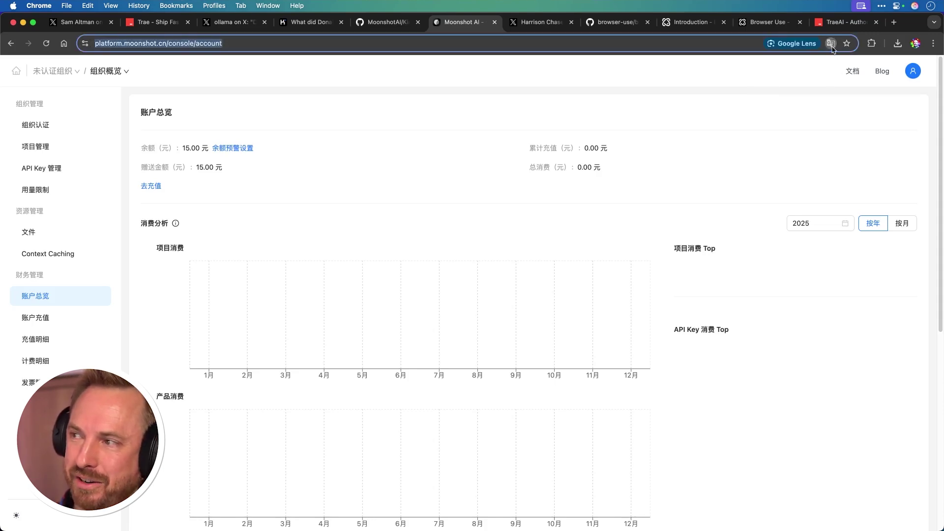
pyautogui.click(831, 44)
pyautogui.click(797, 64)
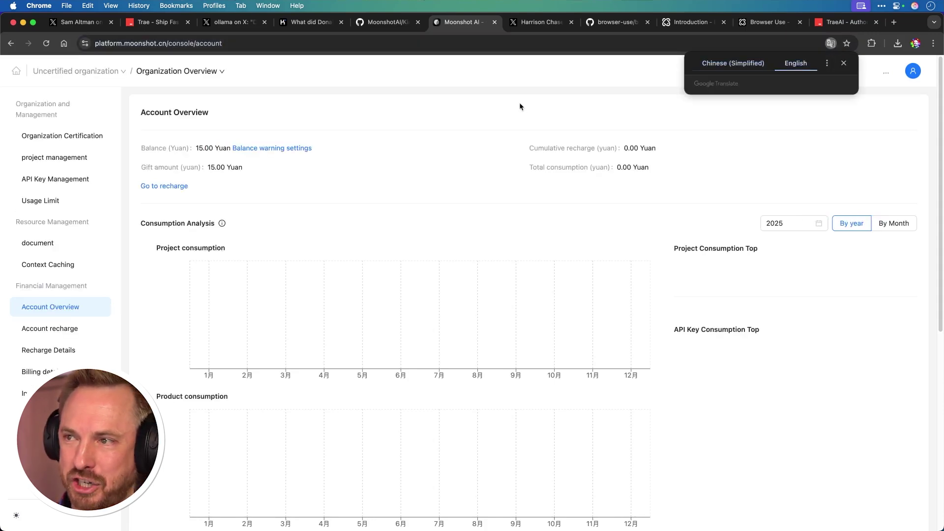
pyautogui.click(519, 106)
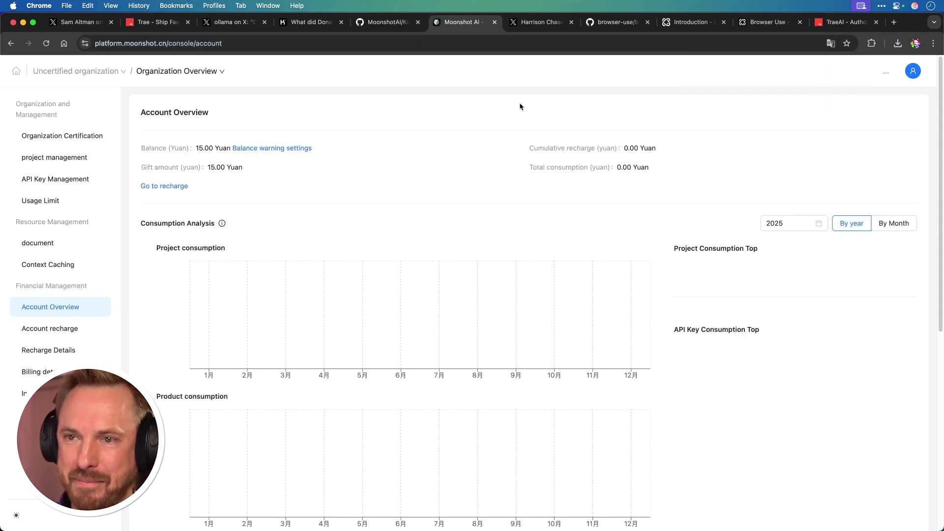
pyautogui.click(57, 180)
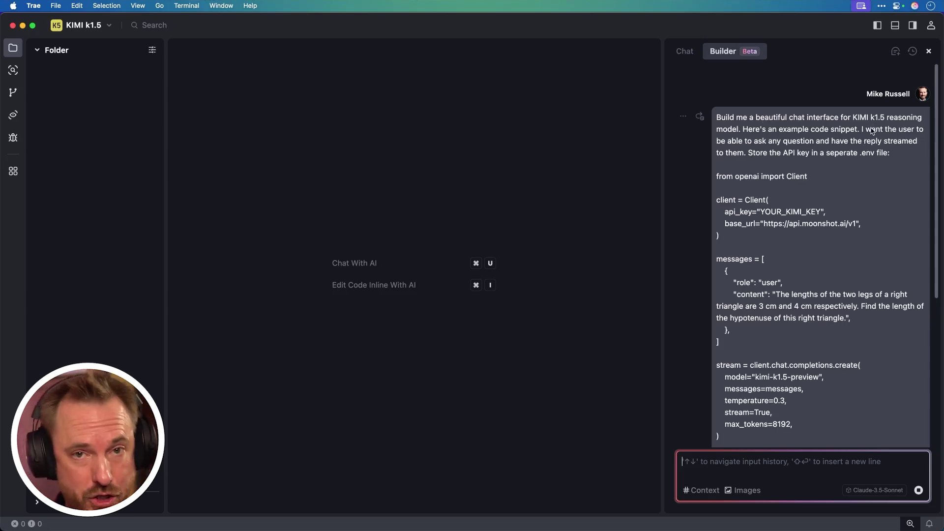
pyautogui.scroll(-5, 848, 221)
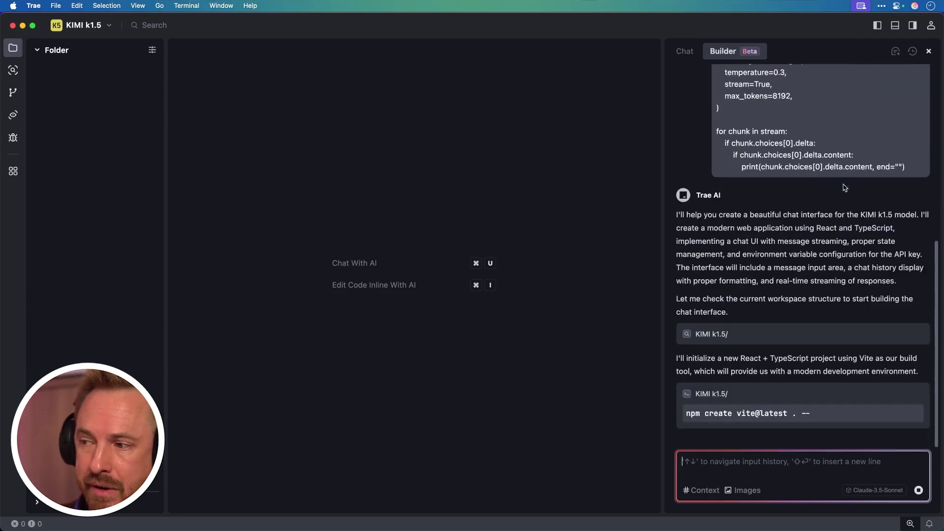
pyautogui.scroll(-3, 819, 238)
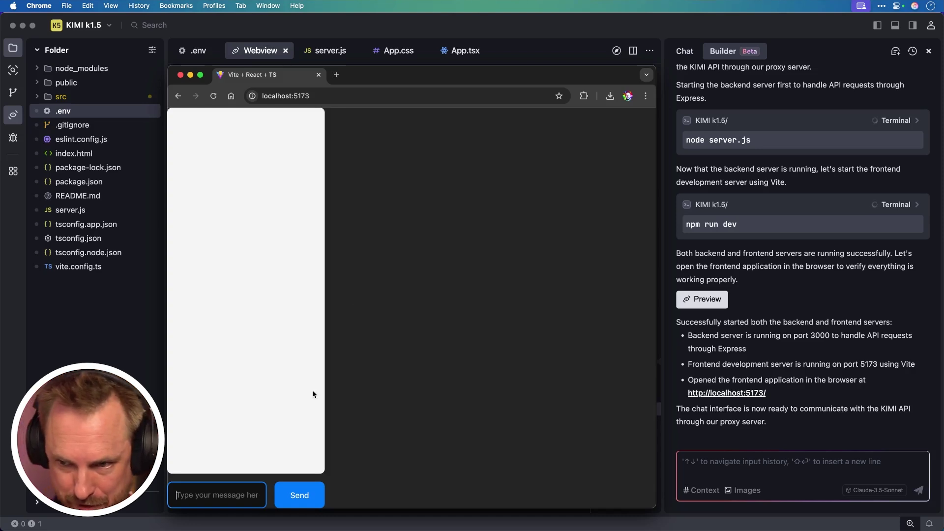
# Step: Send the question about how many Rs are in strawberry to the localhost:5173 chat app
pyautogui.press('super+v')
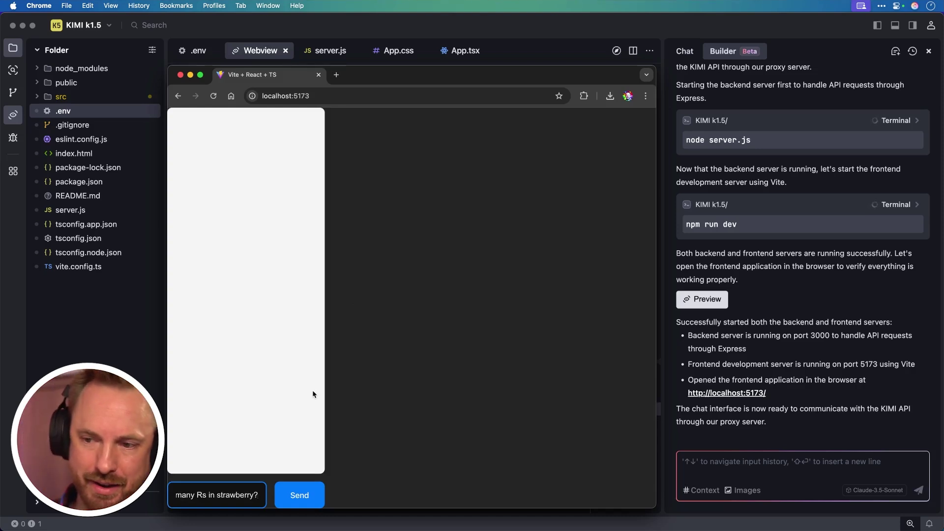
pyautogui.press('Return')
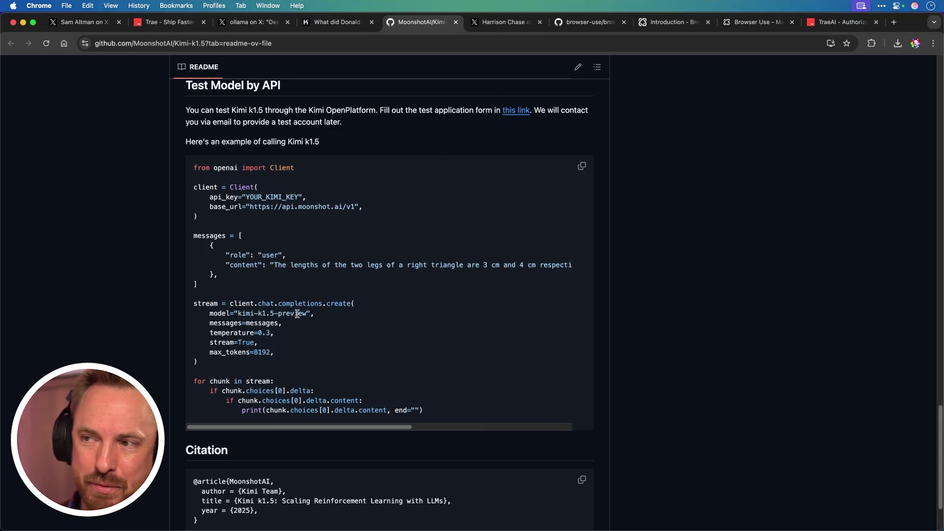
# Step: Open the Kimi k1.5 API application form and highlight its note about overseas developers
pyautogui.click(518, 112)
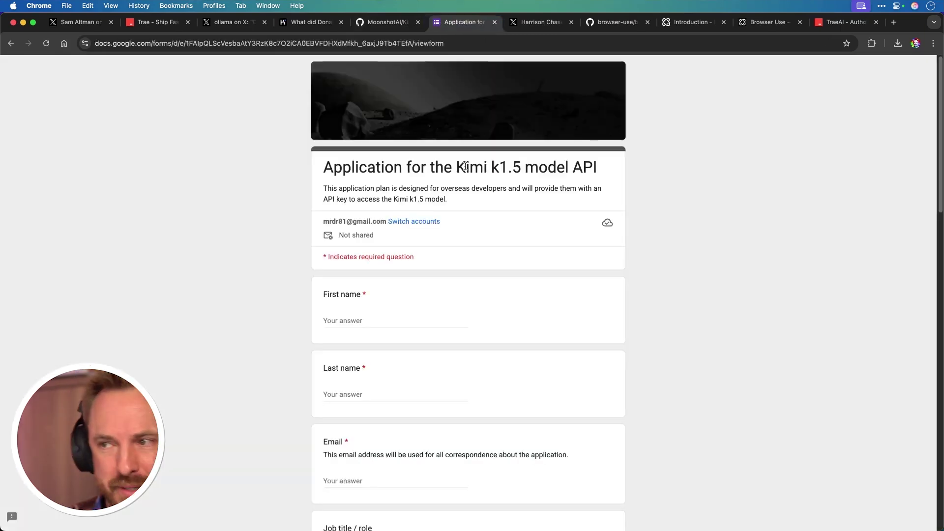
pyautogui.moveTo(438, 185); pyautogui.dragTo(489, 184)
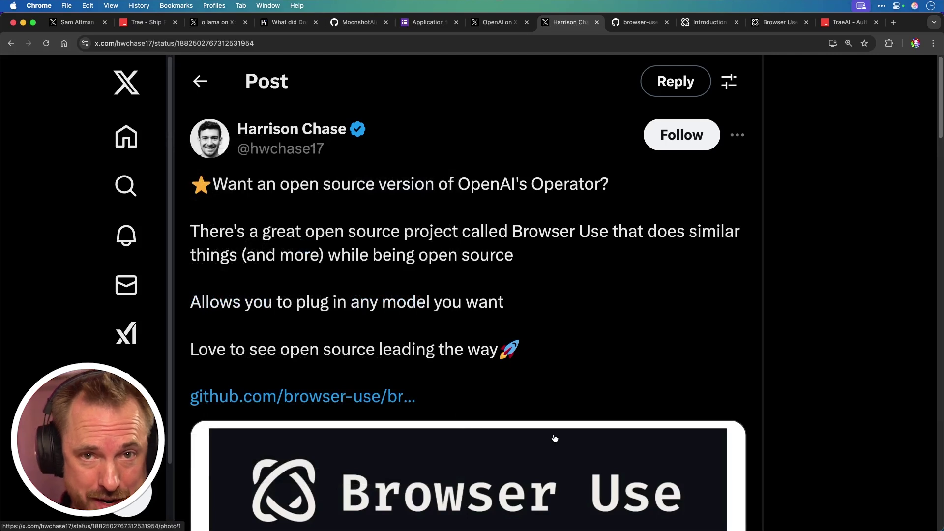
# Step: Go to the browser-use GitHub page and select the Quick start instructions through the agent code
pyautogui.hotkey('ctrl', 'Tab')
pyautogui.scroll(-5, 678, 237)
pyautogui.scroll(-1, 679, 236)
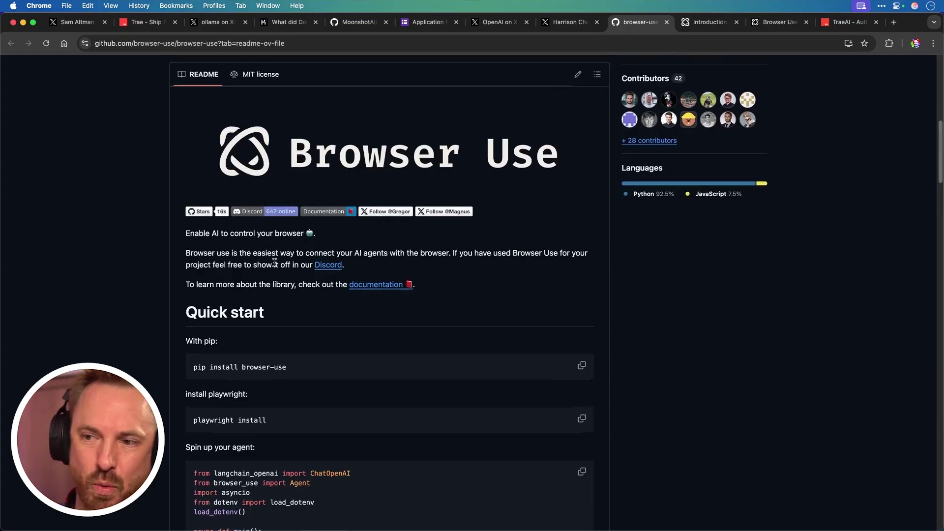
pyautogui.scroll(-8, 363, 221)
pyautogui.scroll(3, 295, 221)
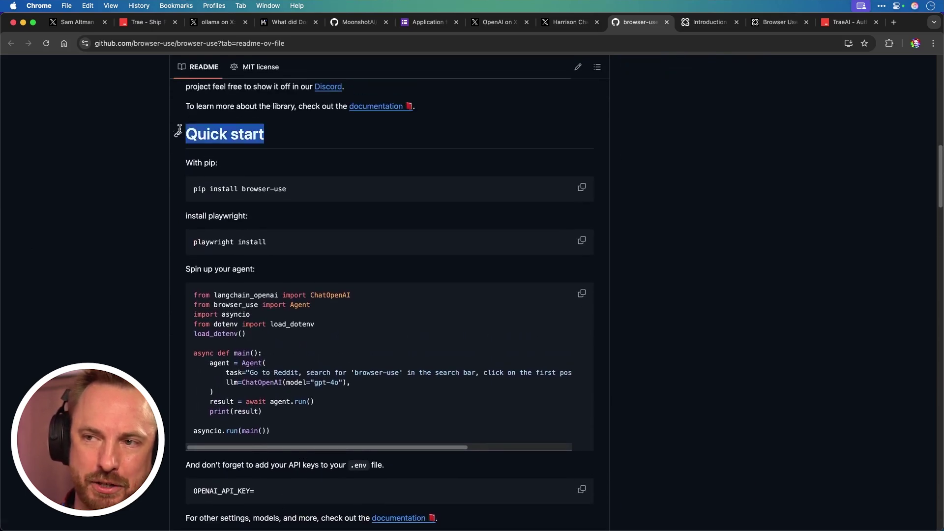
pyautogui.moveTo(180, 134); pyautogui.dragTo(445, 458)
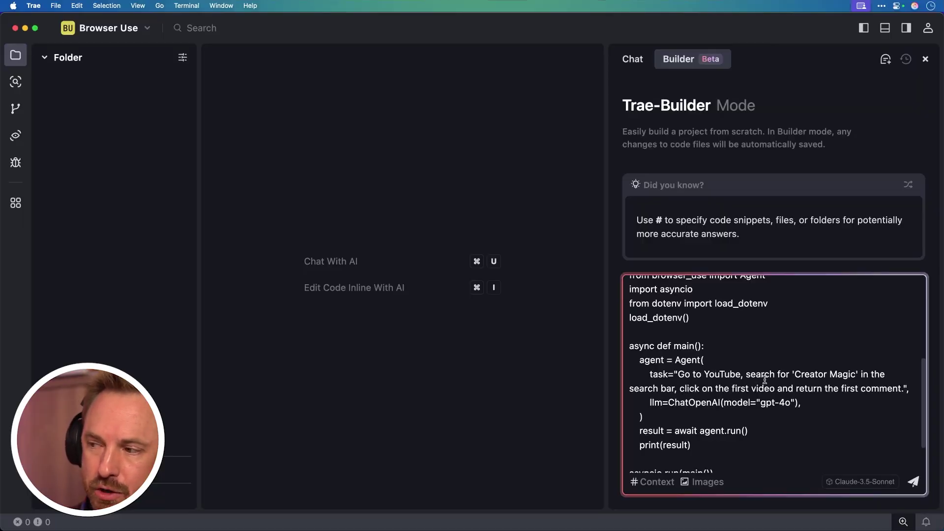
# Step: Submit the pasted Browser Use quick-start agent code to Trae's Builder
pyautogui.press('Return')
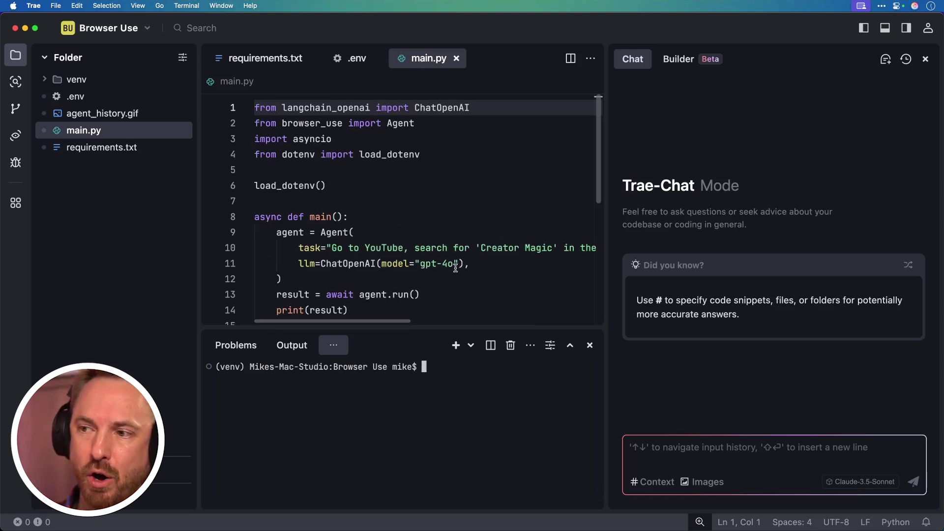
pyautogui.moveTo(411, 321); pyautogui.dragTo(566, 317)
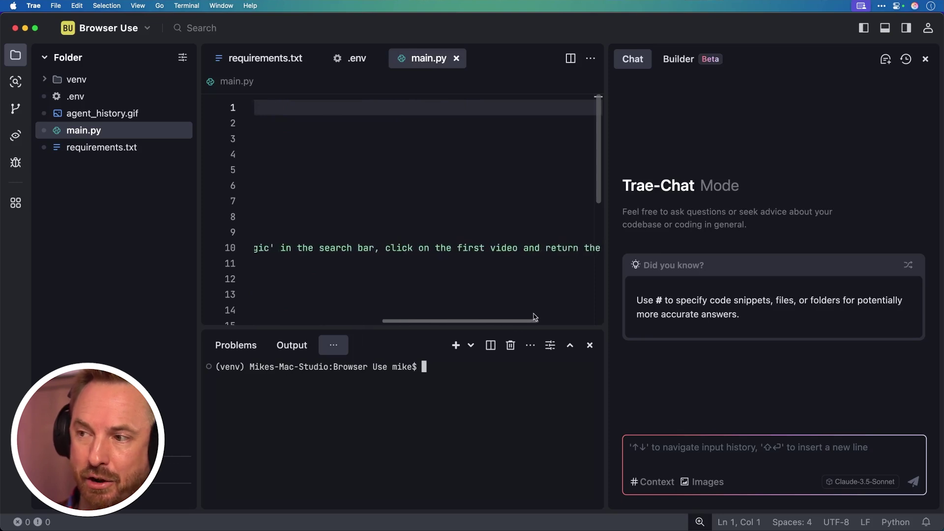
pyautogui.moveTo(567, 317); pyautogui.dragTo(310, 320)
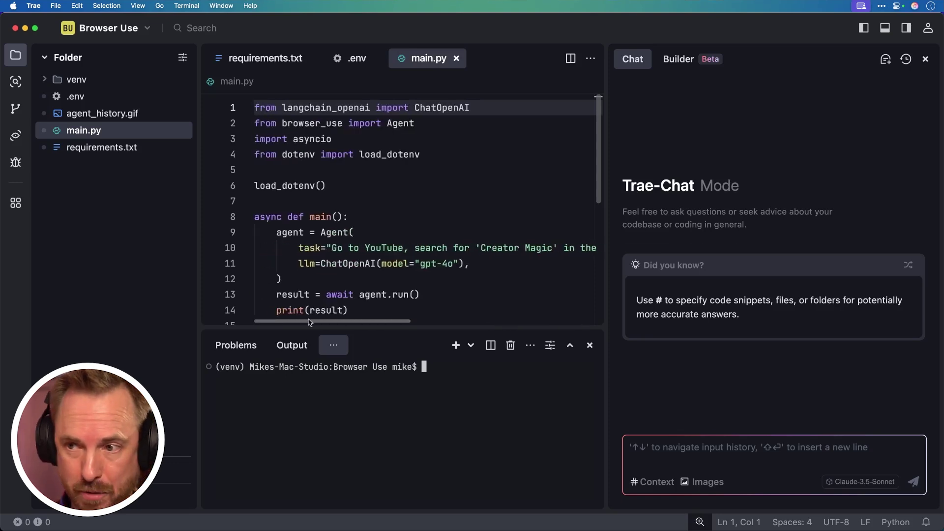
pyautogui.write('python')
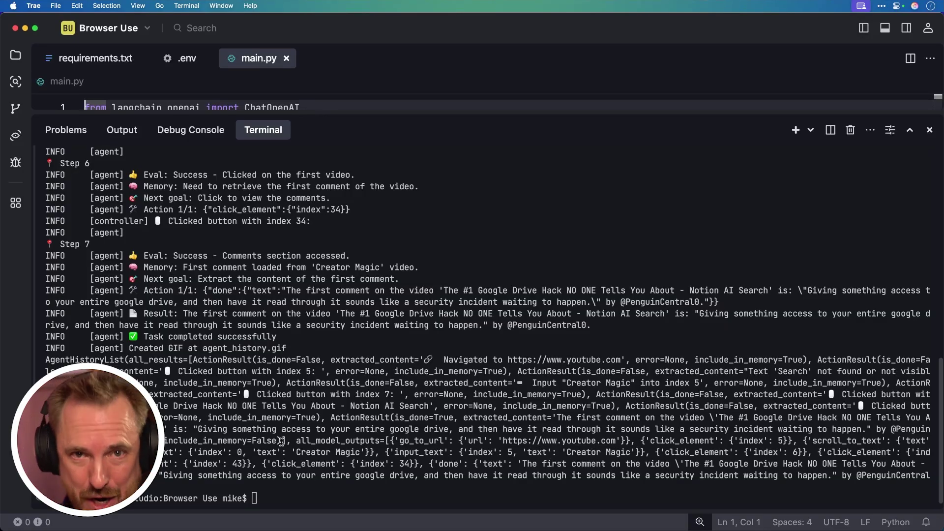
pyautogui.scroll(5, 271, 381)
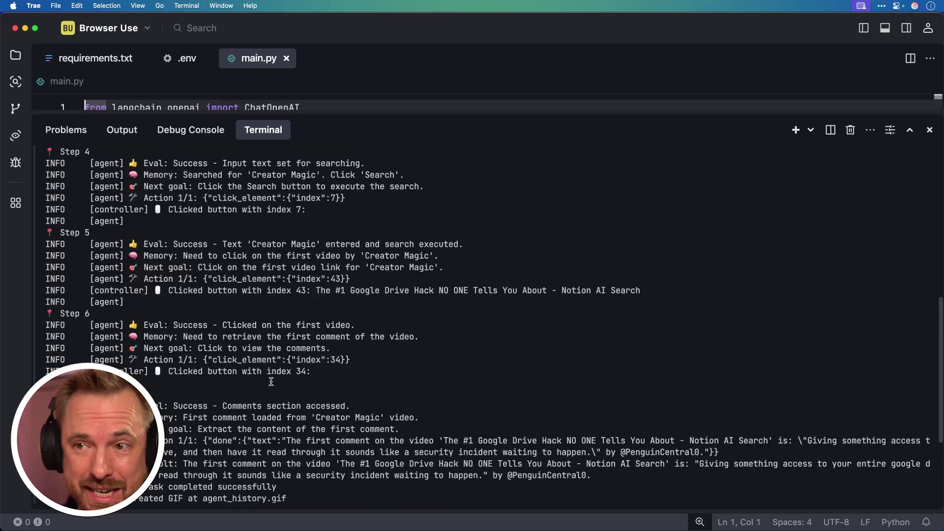
pyautogui.scroll(5, 271, 381)
pyautogui.scroll(5, 218, 227)
pyautogui.scroll(5, 219, 227)
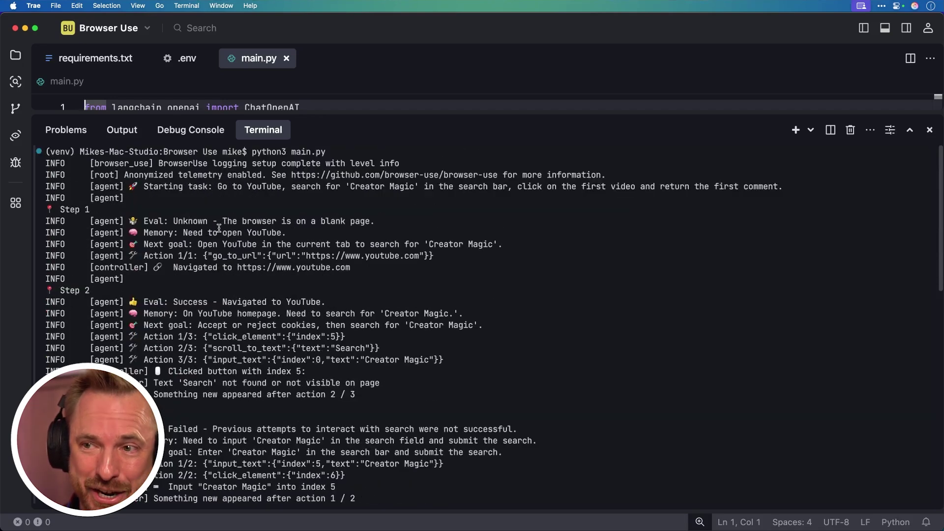
pyautogui.scroll(-10, 222, 235)
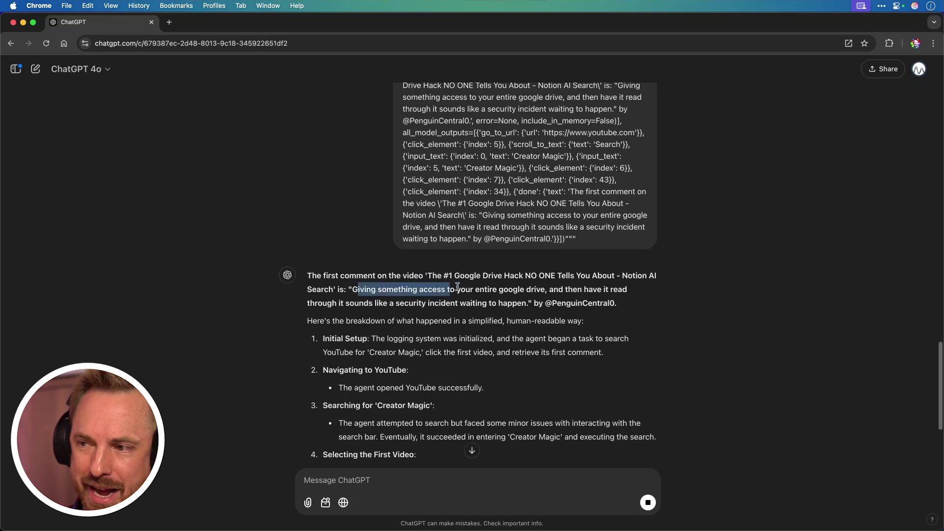
# Step: Highlight the extracted first comment on the Google Drive Hack video in ChatGPT's reply
pyautogui.moveTo(517, 290); pyautogui.dragTo(413, 300)
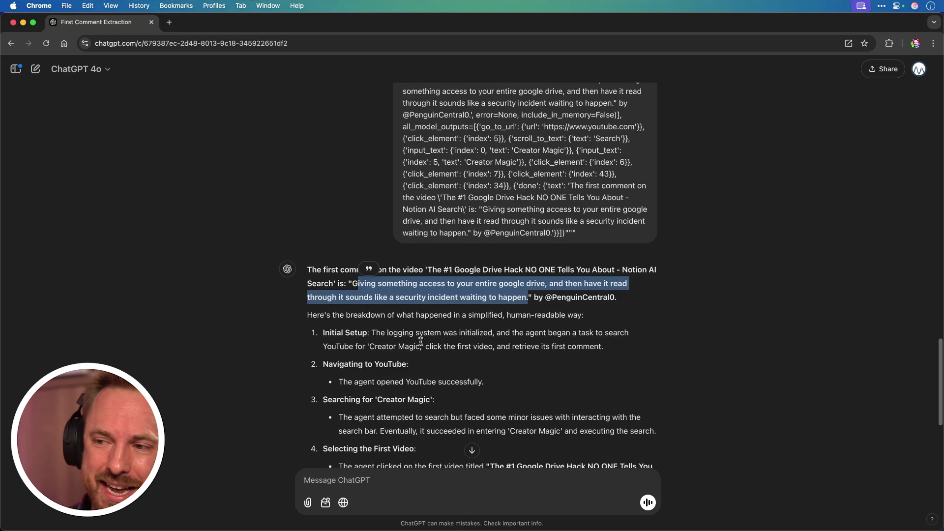
pyautogui.scroll(-3, 420, 341)
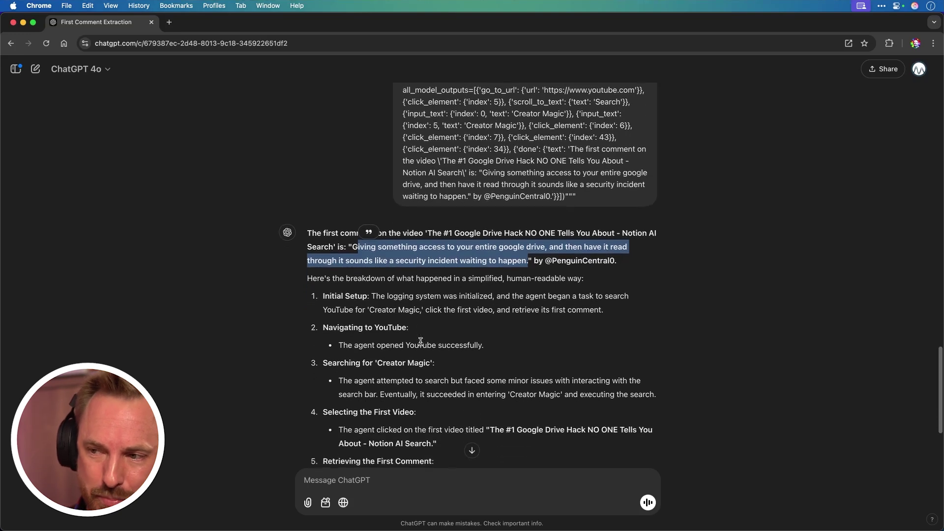
pyautogui.scroll(-1, 420, 341)
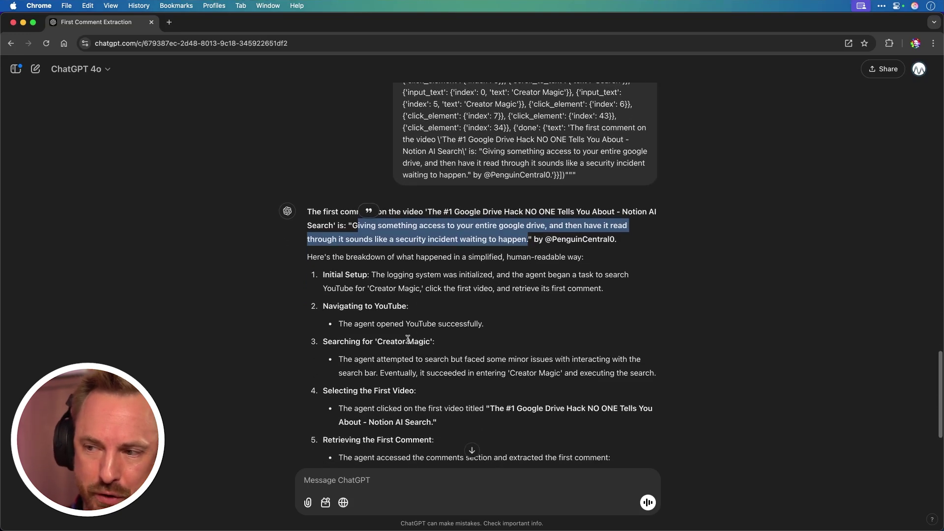
pyautogui.scroll(-3, 407, 340)
pyautogui.scroll(-2, 407, 340)
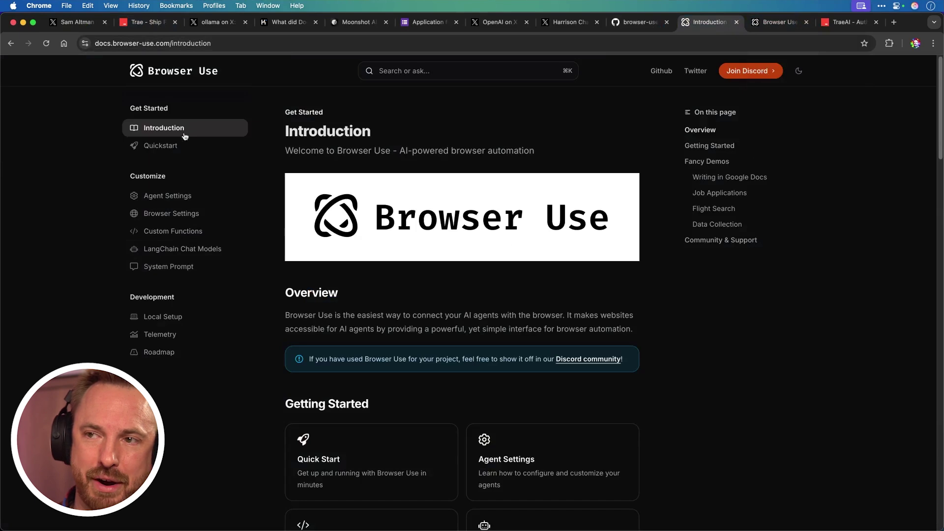
pyautogui.scroll(-4, 185, 138)
pyautogui.scroll(-2, 177, 192)
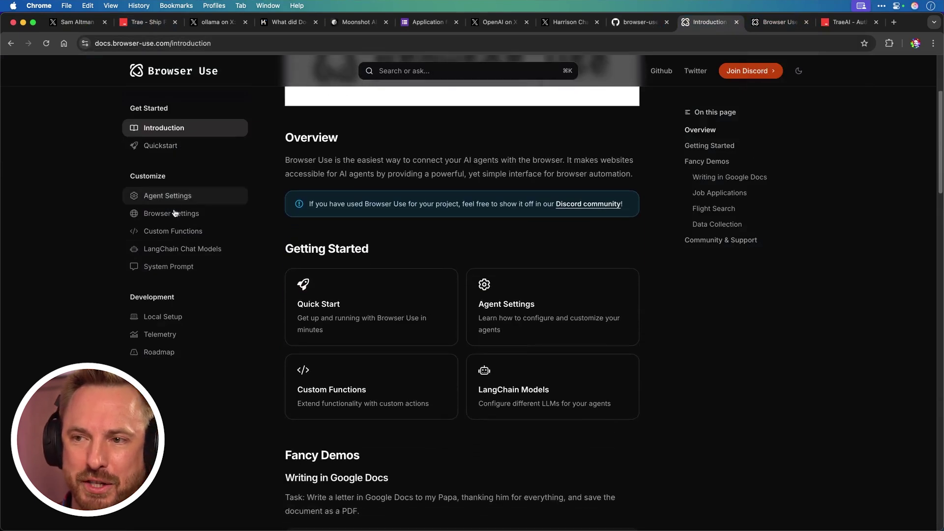
# Step: Review the LangChain Chat Models docs page, then switch to the Browser Use homepage
pyautogui.click(183, 248)
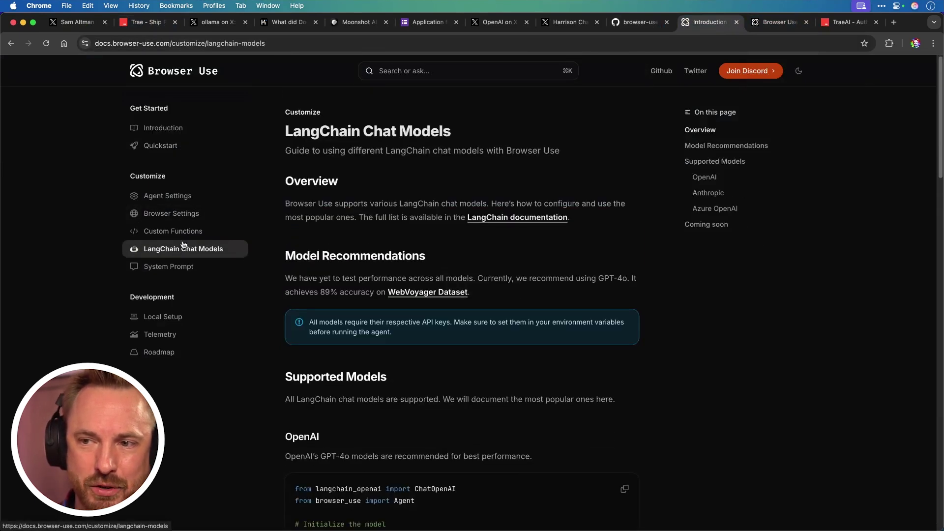
pyautogui.scroll(-15, 466, 280)
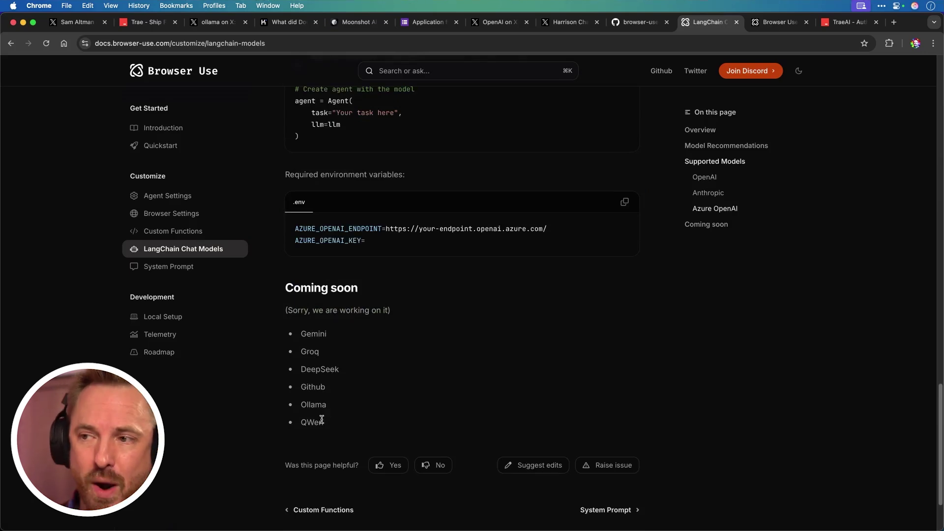
pyautogui.scroll(8, 322, 420)
pyautogui.scroll(4, 298, 362)
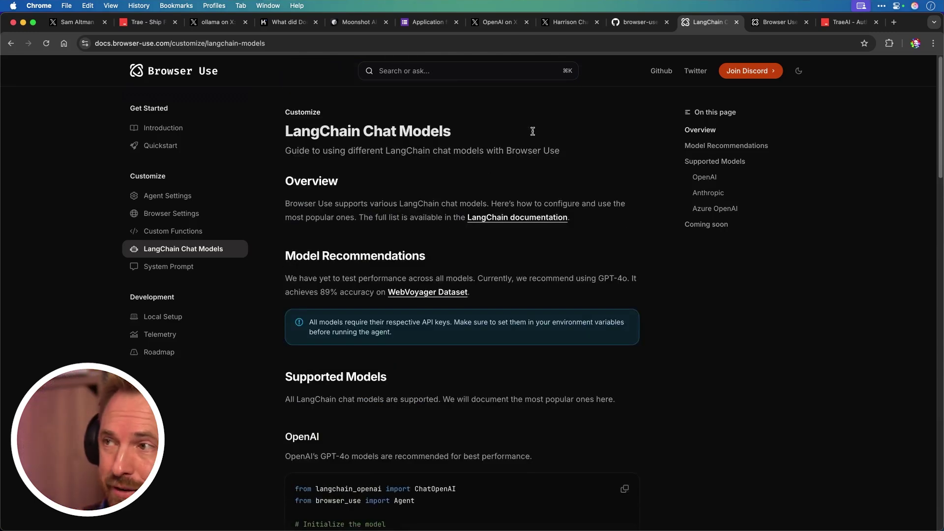
pyautogui.click(774, 23)
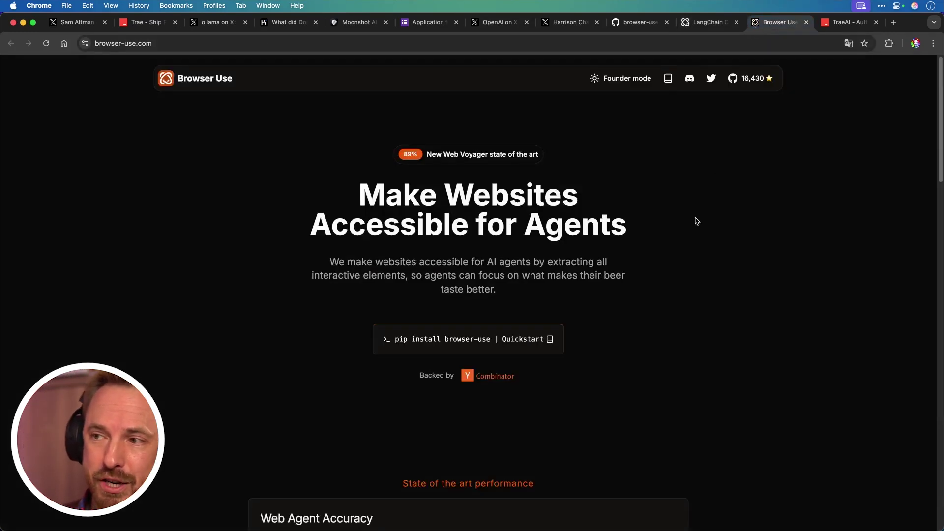
pyautogui.click(628, 78)
pyautogui.click(635, 78)
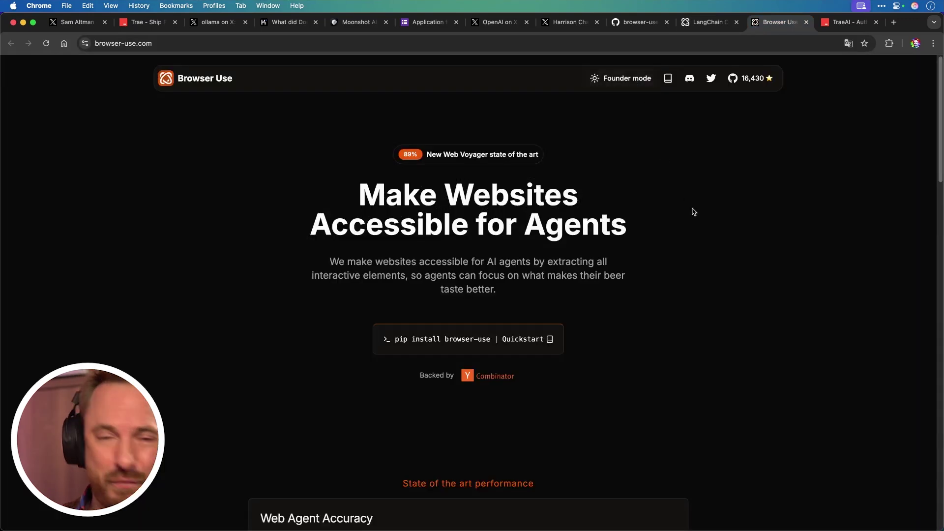